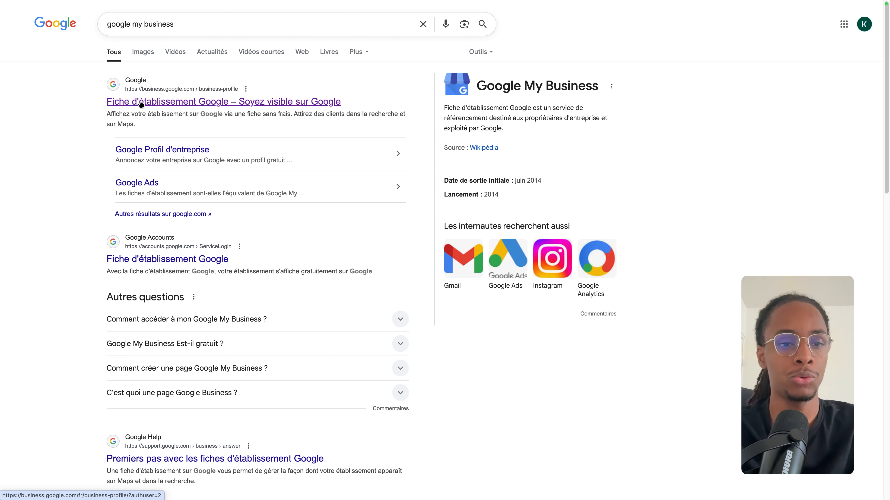
Step: Open the official Fiche d'établissement Google result from the 'google my business' search
{"action": "left_click", "coordinate": [230, 103]}
Step: Start a new business profile and name the business Ravenala
{"action": "left_click", "coordinate": [230, 361]}
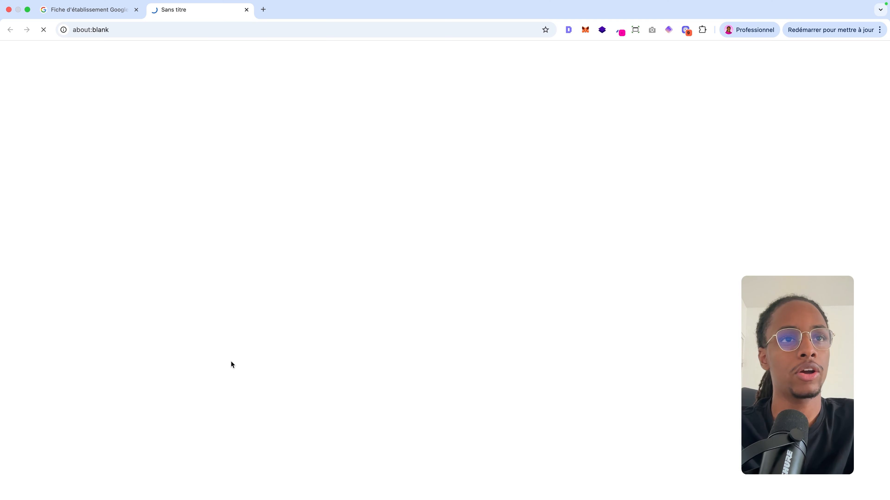
{"action": "left_click", "coordinate": [473, 151]}
{"action": "left_click", "coordinate": [574, 117]}
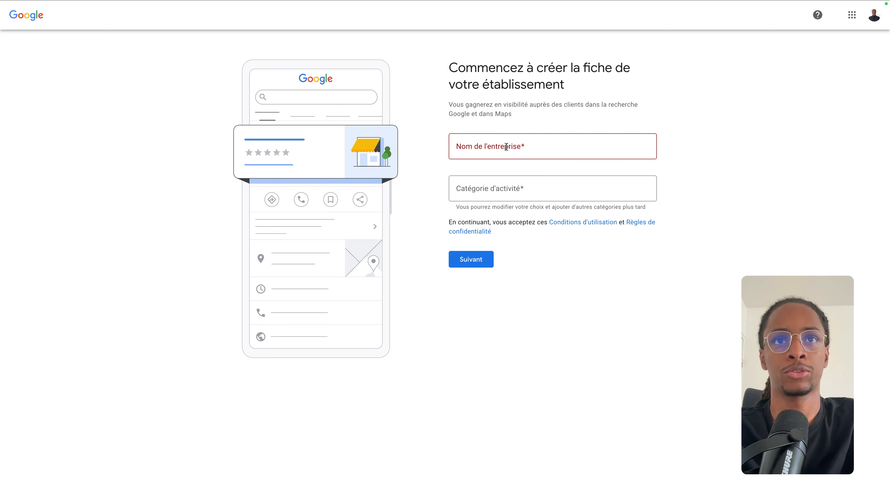
{"action": "left_click", "coordinate": [489, 152]}
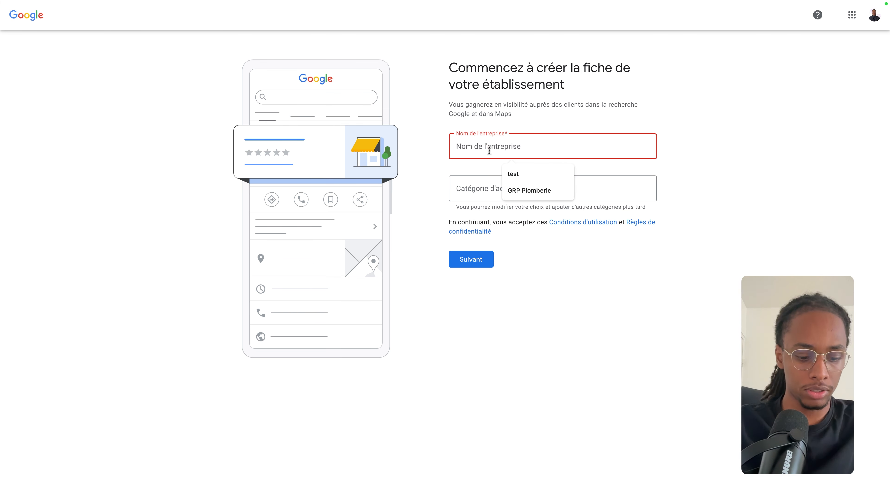
{"action": "type", "text": "Ravenala"}
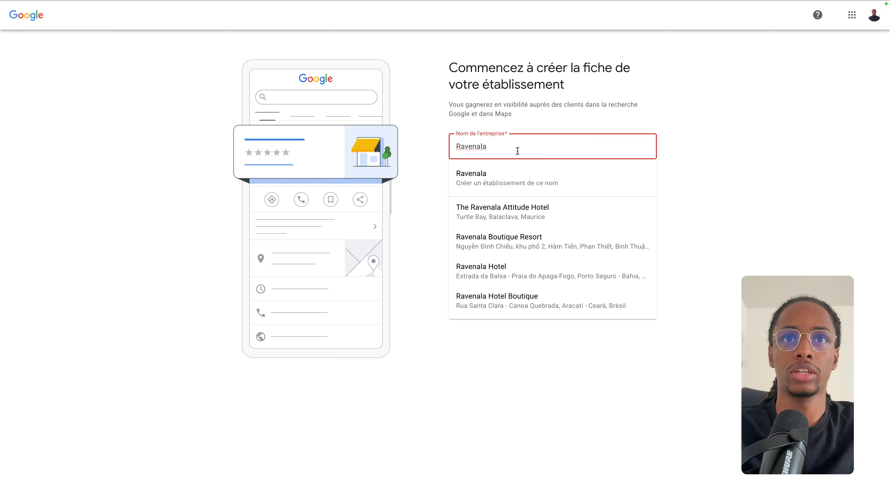
{"action": "left_click", "coordinate": [706, 153]}
Step: Set the business category to Agence de marketing and submit name and category
{"action": "left_click", "coordinate": [552, 191]}
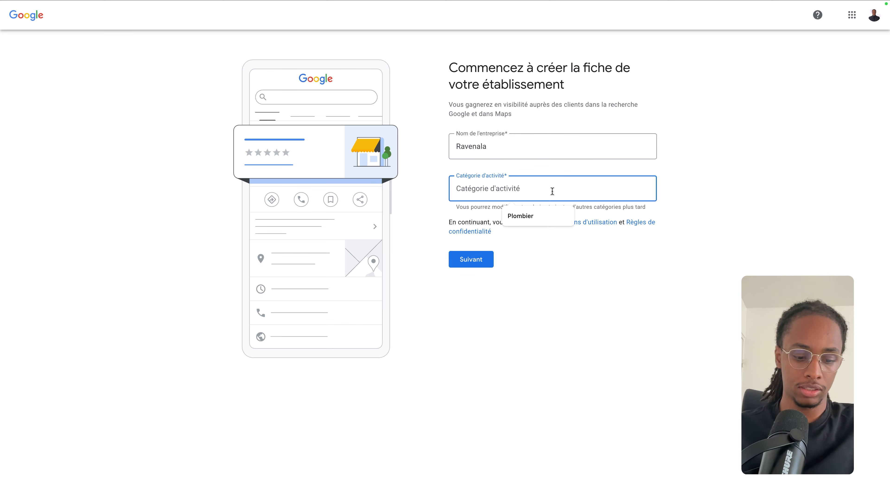
{"action": "type", "text": "agence de"}
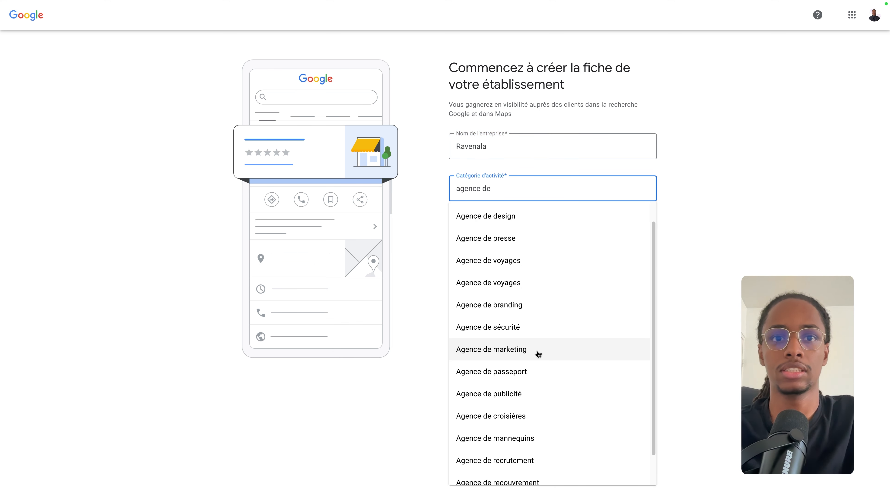
{"action": "left_click", "coordinate": [522, 355]}
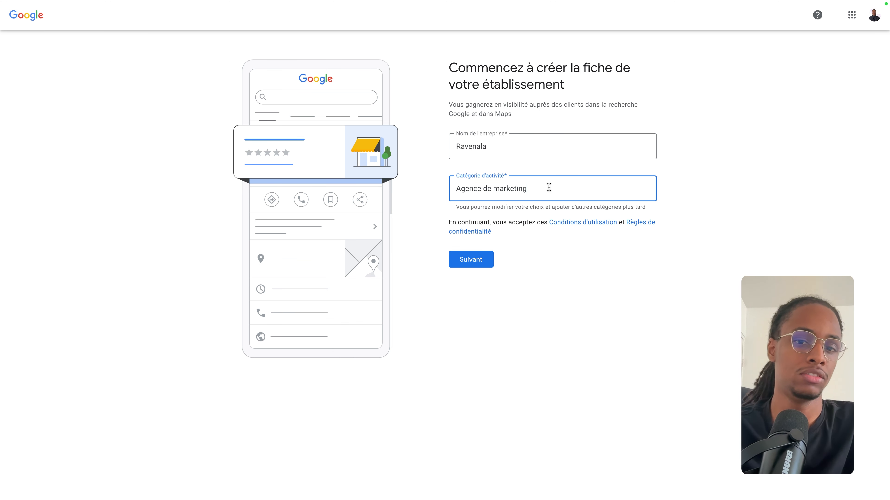
{"action": "left_click", "coordinate": [482, 260]}
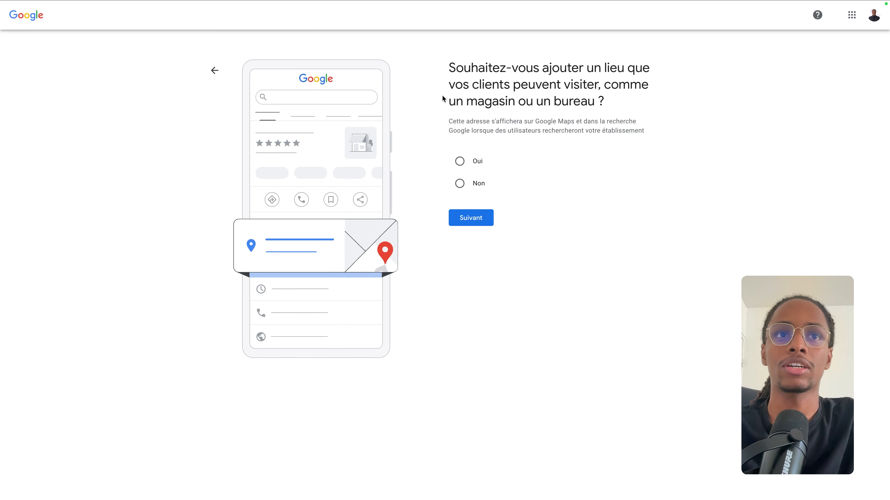
{"action": "left_click", "coordinate": [458, 162]}
{"action": "left_click", "coordinate": [485, 216]}
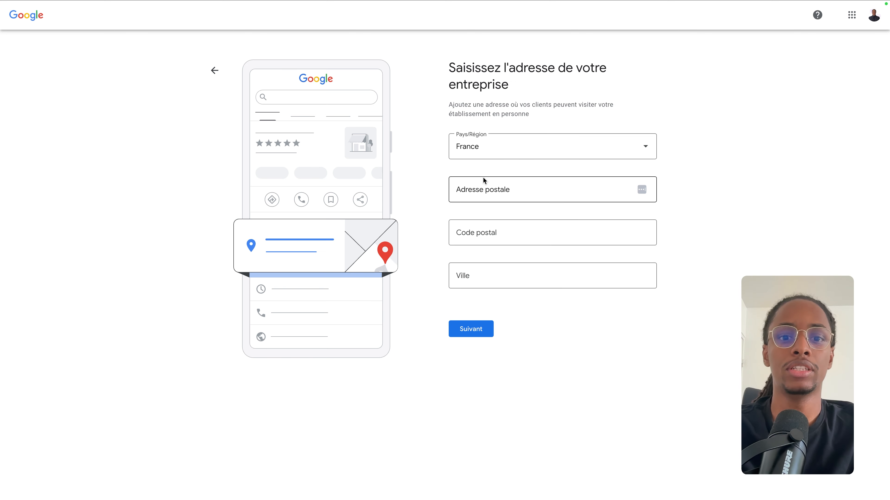
{"action": "left_click", "coordinate": [485, 185]}
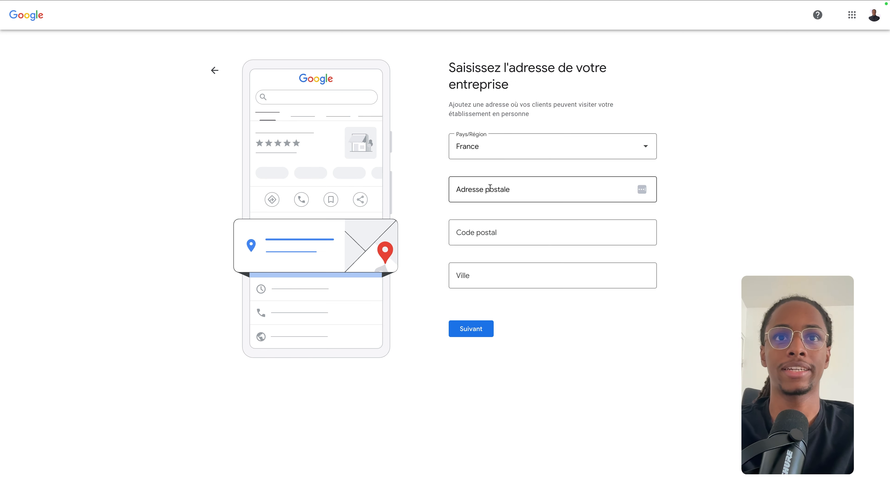
{"action": "left_click", "coordinate": [538, 203]}
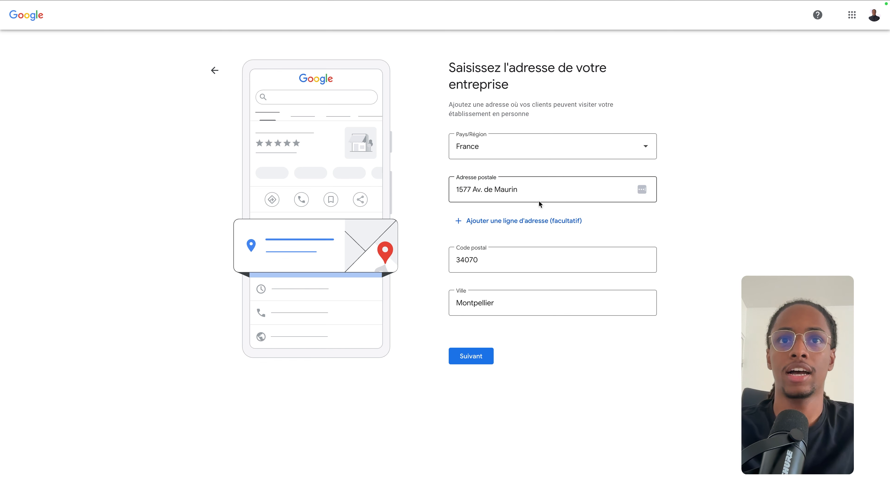
{"action": "left_click", "coordinate": [476, 360]}
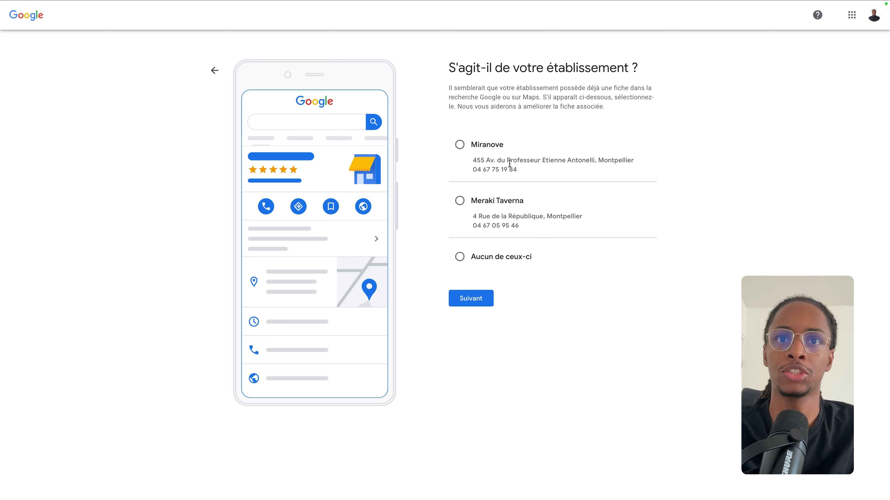
Step: Choose 'Aucun de ceux-ci' for the suggested existing listings and continue
{"action": "left_click", "coordinate": [496, 259]}
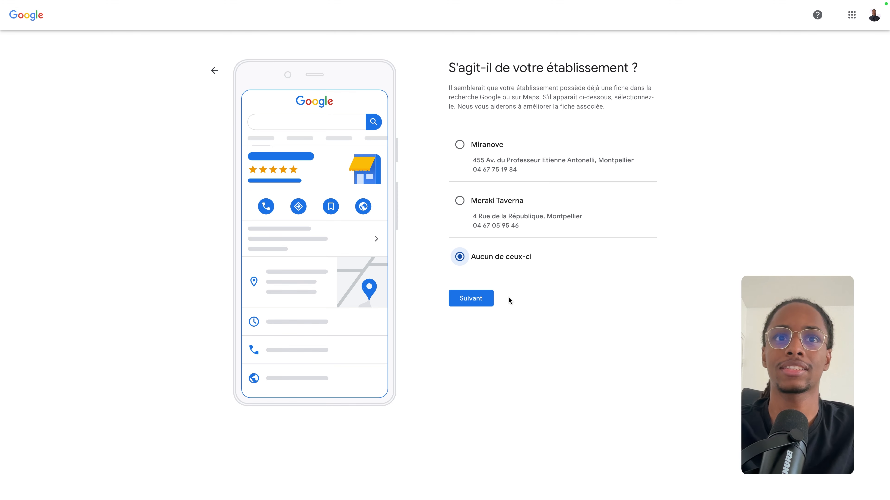
{"action": "left_click", "coordinate": [486, 298]}
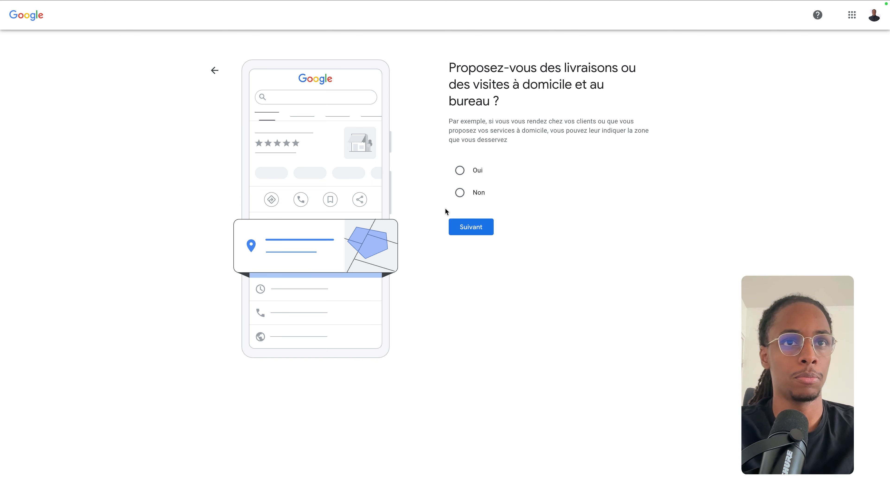
Step: Offer home and office visits with Hérault, France as service area, then enter the business phone number
{"action": "left_click", "coordinate": [473, 170]}
{"action": "left_click", "coordinate": [482, 224]}
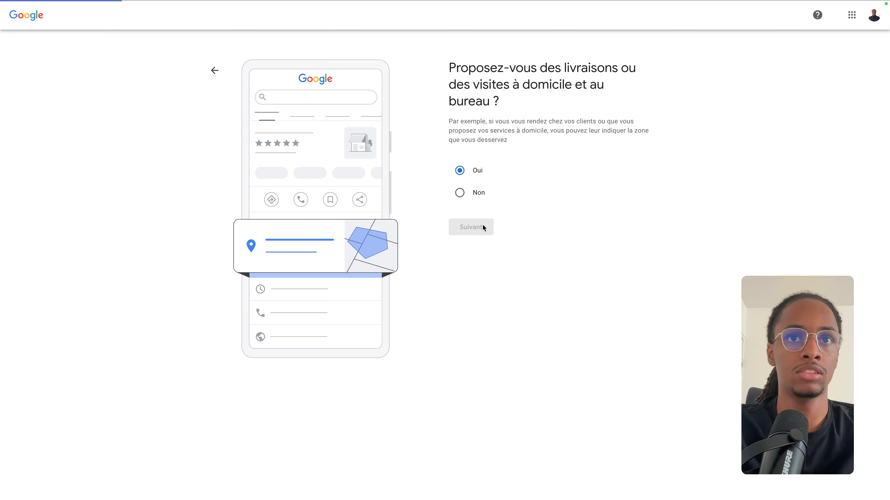
{"action": "left_click", "coordinate": [505, 155]}
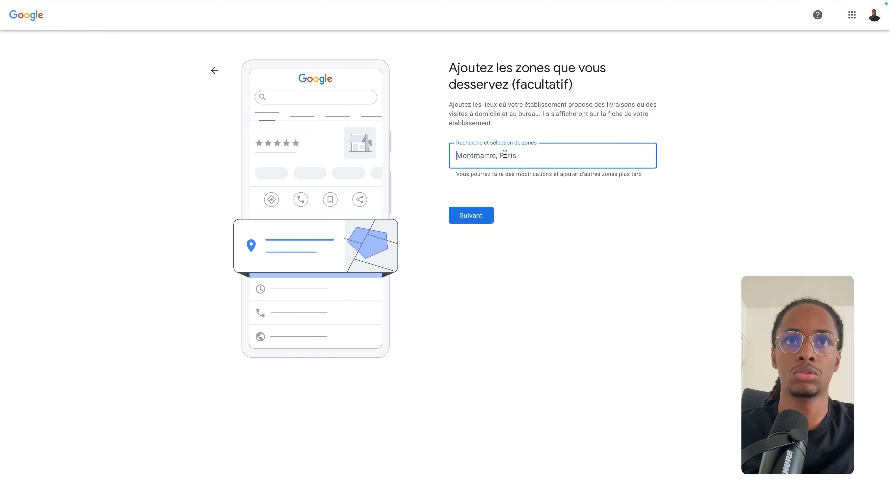
{"action": "type", "text": "Hérault"}
{"action": "left_click", "coordinate": [506, 192]}
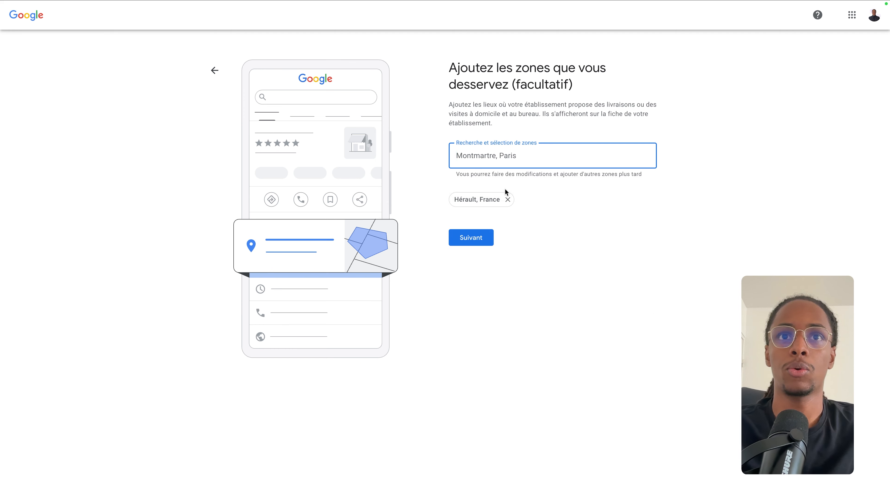
{"action": "left_click", "coordinate": [473, 239]}
{"action": "left_click", "coordinate": [552, 150]}
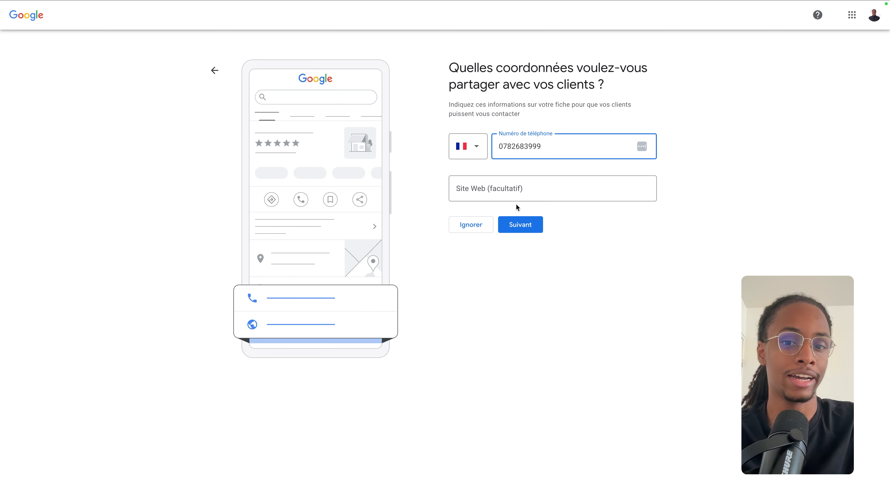
{"action": "left_click", "coordinate": [509, 193]}
{"action": "type", "text": "https://palmsquare.fr/"}
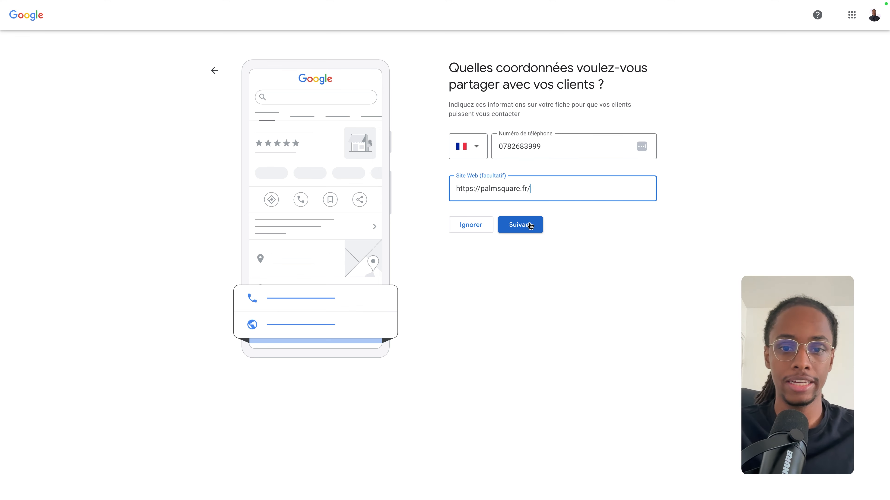
{"action": "left_click", "coordinate": [526, 231]}
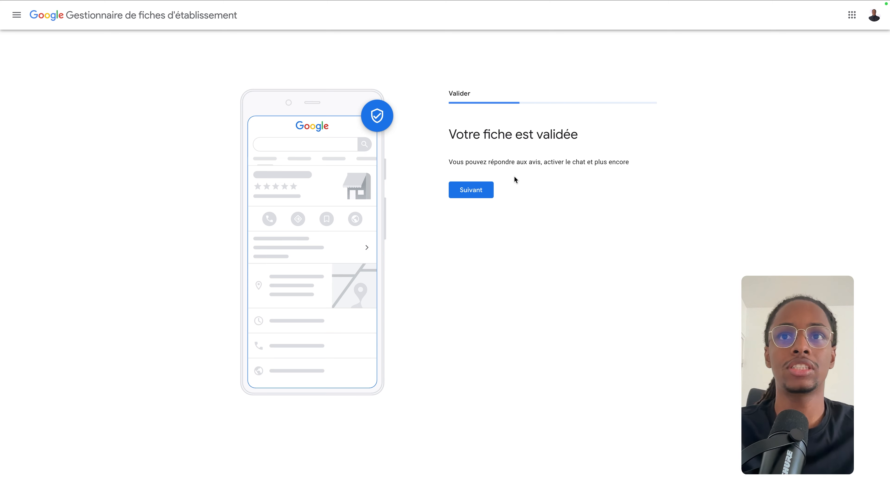
Step: Add Télémarketing to the agency's offered services
{"action": "left_click", "coordinate": [489, 197]}
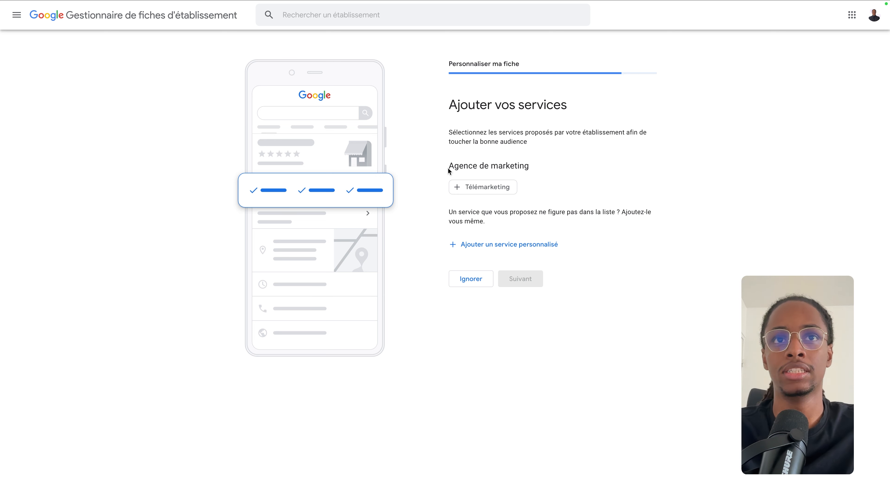
{"action": "left_click_drag", "start_coordinate": [448, 166], "coordinate": [529, 168]}
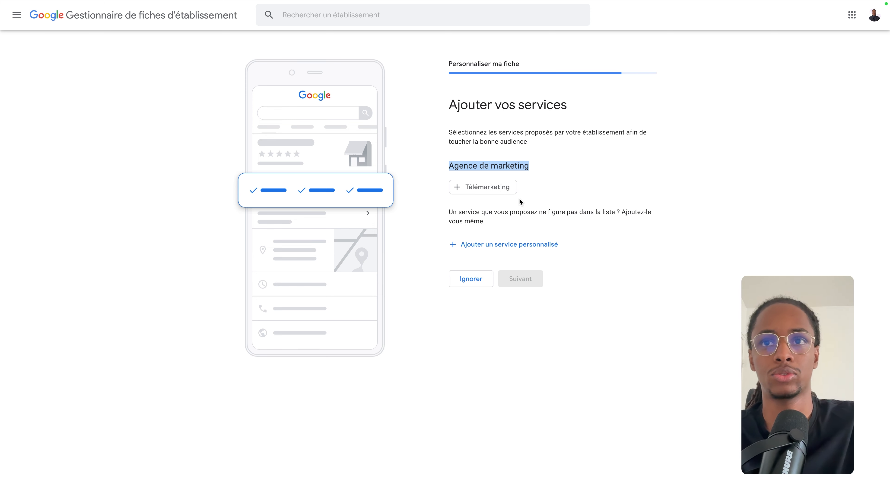
{"action": "left_click", "coordinate": [510, 245]}
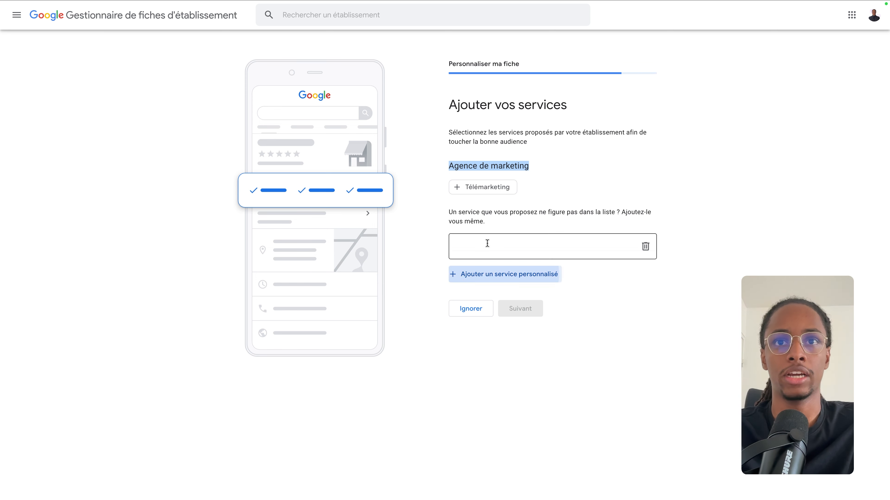
{"action": "left_click", "coordinate": [645, 246]}
{"action": "left_click", "coordinate": [494, 189]}
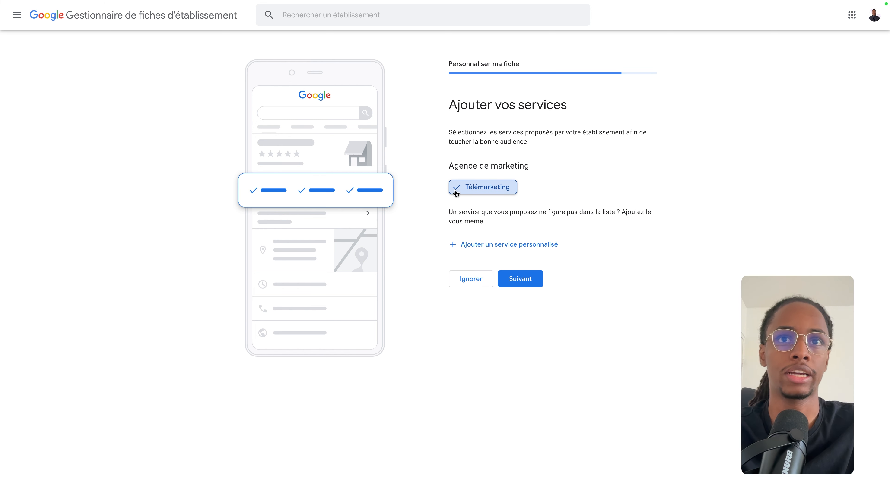
Step: Add custom services Création de site web and Formation, then submit the services
{"action": "left_click", "coordinate": [524, 244]}
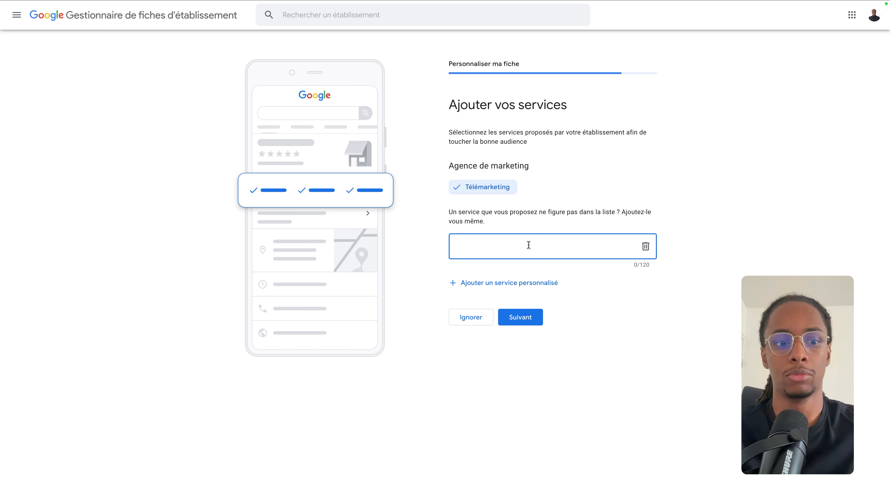
{"action": "type", "text": "Création de site web"}
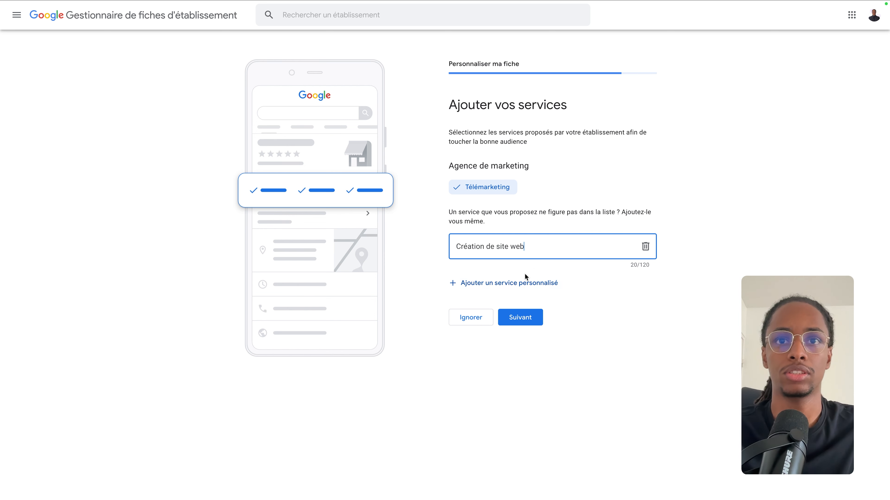
{"action": "left_click", "coordinate": [520, 283]}
{"action": "type", "text": "Formation"}
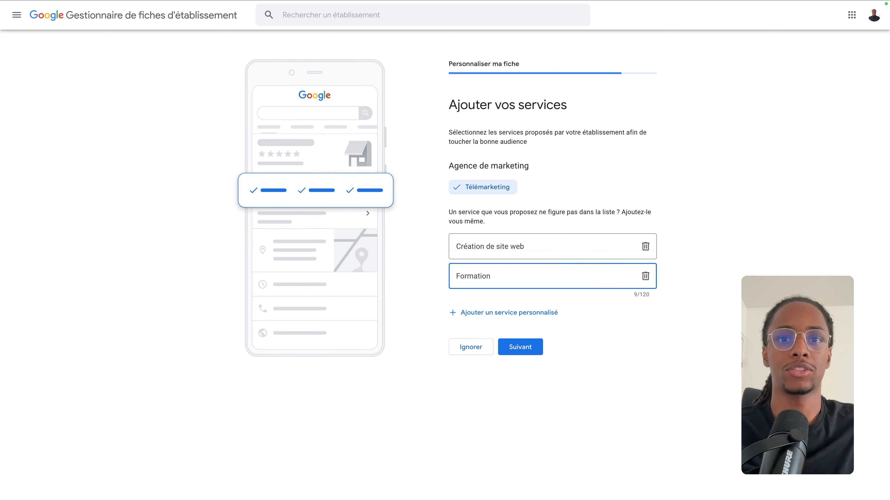
{"action": "left_click", "coordinate": [522, 352]}
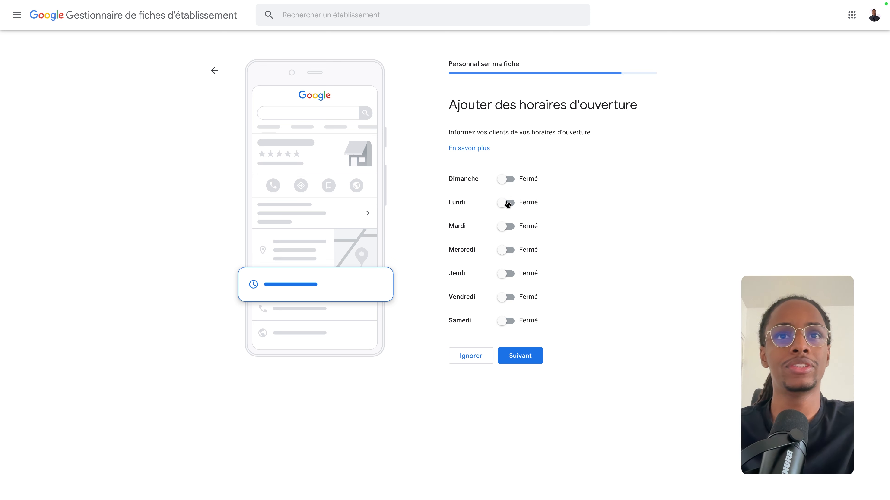
Step: Mark Monday through Friday as open, entering 9 to 17 for Monday
{"action": "left_click", "coordinate": [507, 203]}
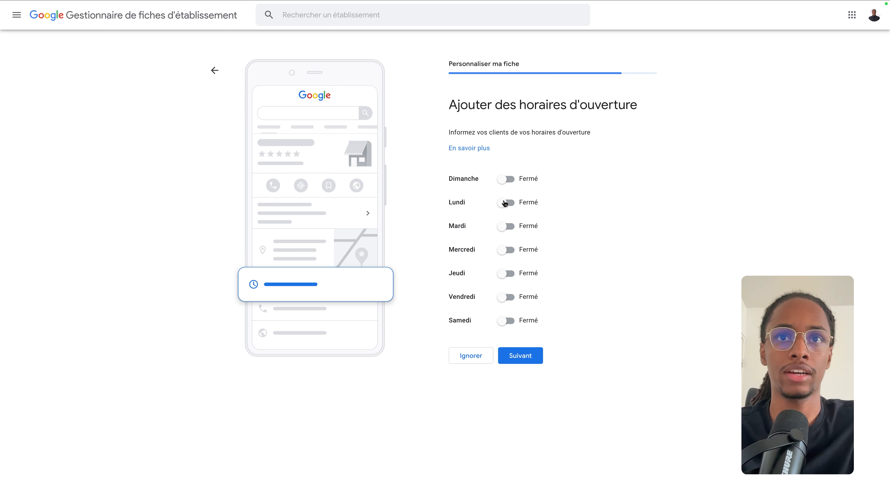
{"action": "type", "text": "9"}
{"action": "left_click", "coordinate": [536, 217]}
{"action": "type", "text": "17"}
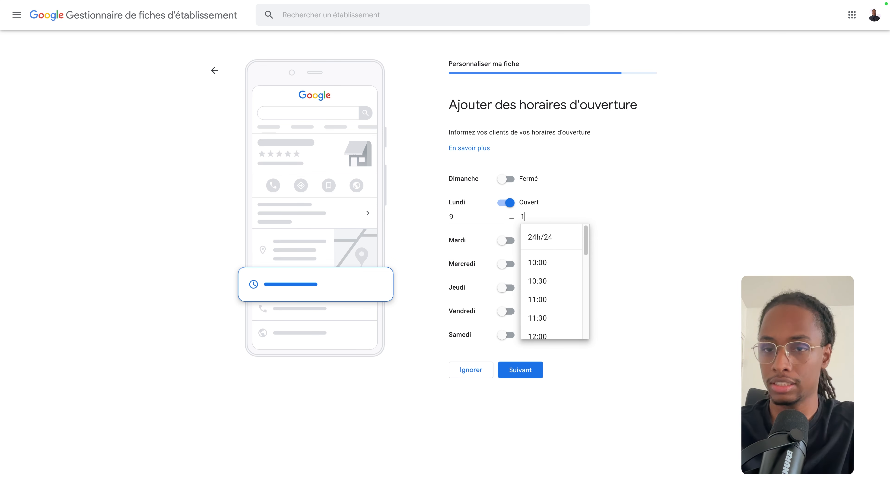
{"action": "left_click", "coordinate": [643, 207]}
{"action": "left_click", "coordinate": [505, 241]}
{"action": "left_click", "coordinate": [506, 278]}
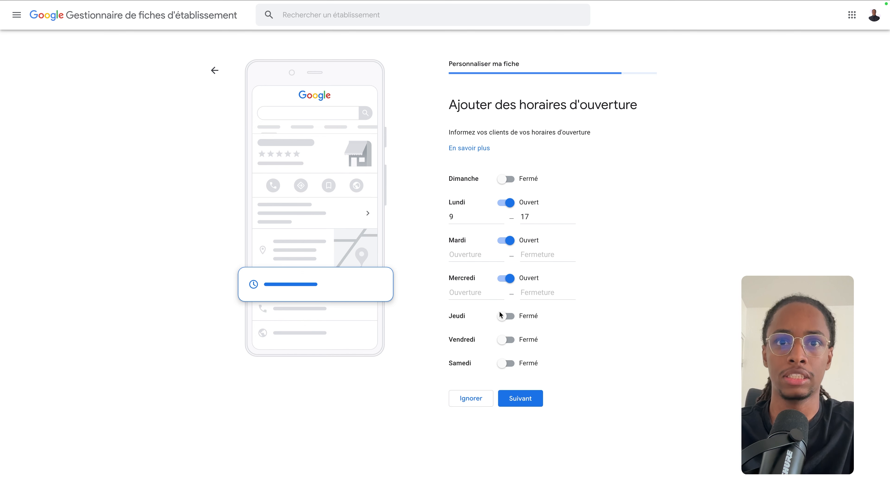
{"action": "left_click", "coordinate": [506, 316]}
{"action": "left_click", "coordinate": [506, 354]}
Step: Set the weekday hours to 09:00–17:00 and submit the opening hours
{"action": "left_click", "coordinate": [452, 252]}
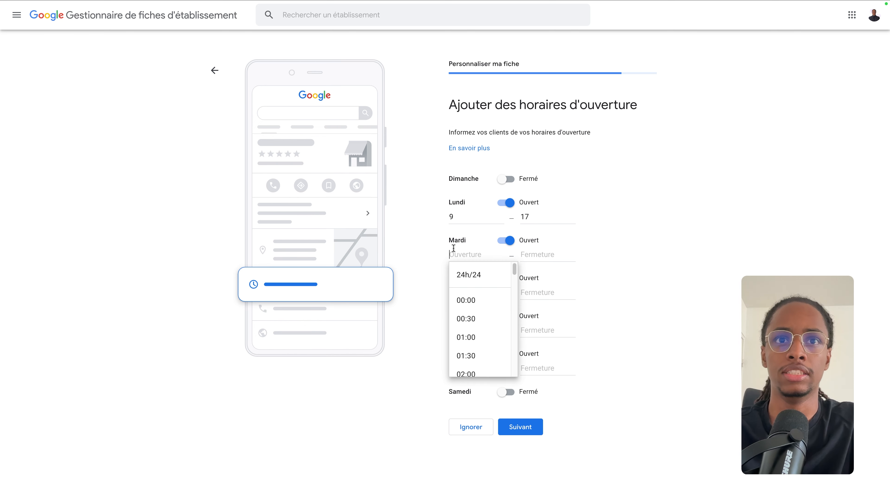
{"action": "scroll", "coordinate": [487, 315], "scroll_direction": "down", "scroll_amount": 5}
{"action": "left_click", "coordinate": [466, 217]}
{"action": "key", "text": "BackSpace"}
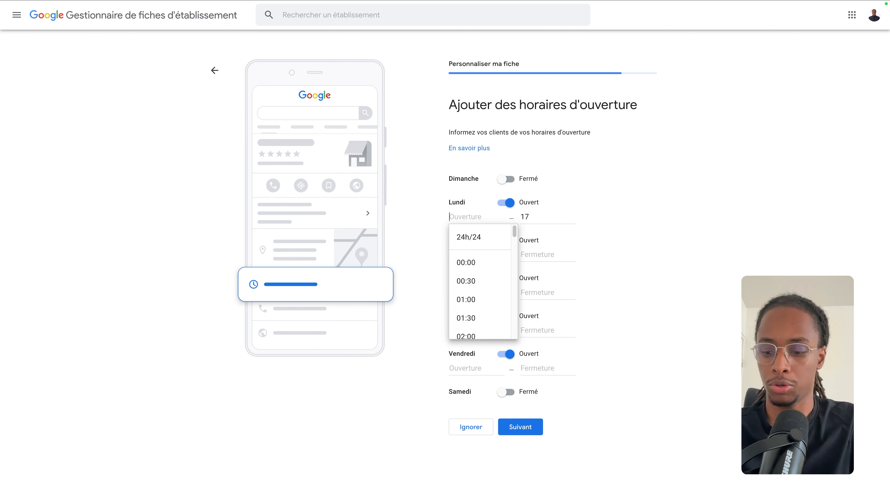
{"action": "scroll", "coordinate": [476, 261], "scroll_direction": "down", "scroll_amount": 7}
{"action": "left_click", "coordinate": [490, 298]}
{"action": "left_click", "coordinate": [537, 217]}
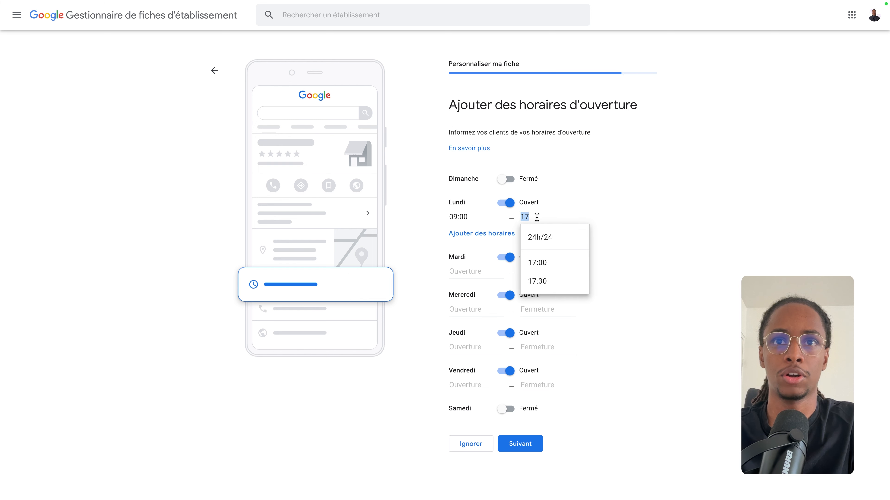
{"action": "key", "text": "BackSpace"}
{"action": "type", "text": "17"}
{"action": "left_click", "coordinate": [550, 263]}
{"action": "left_click", "coordinate": [475, 234]}
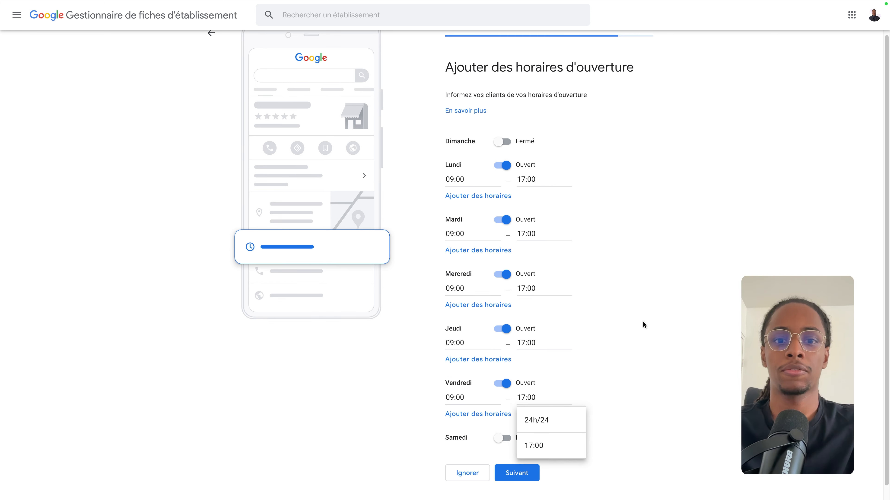
{"action": "left_click", "coordinate": [643, 321]}
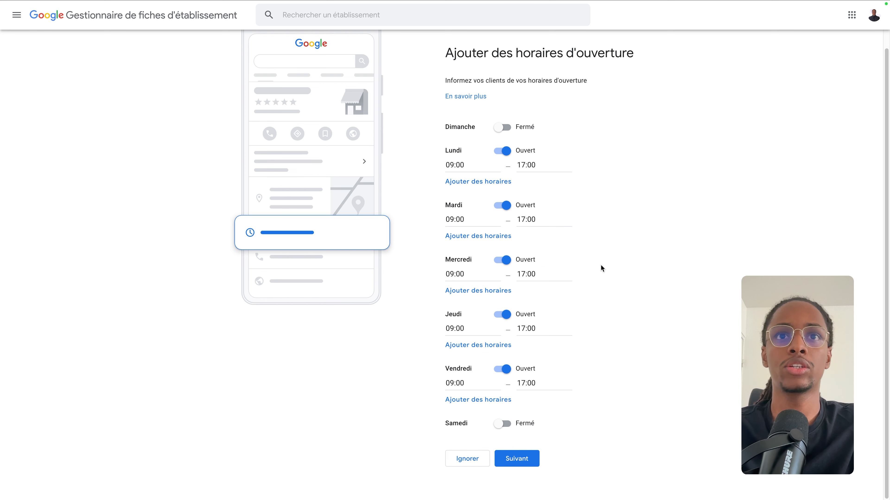
{"action": "left_click", "coordinate": [520, 467]}
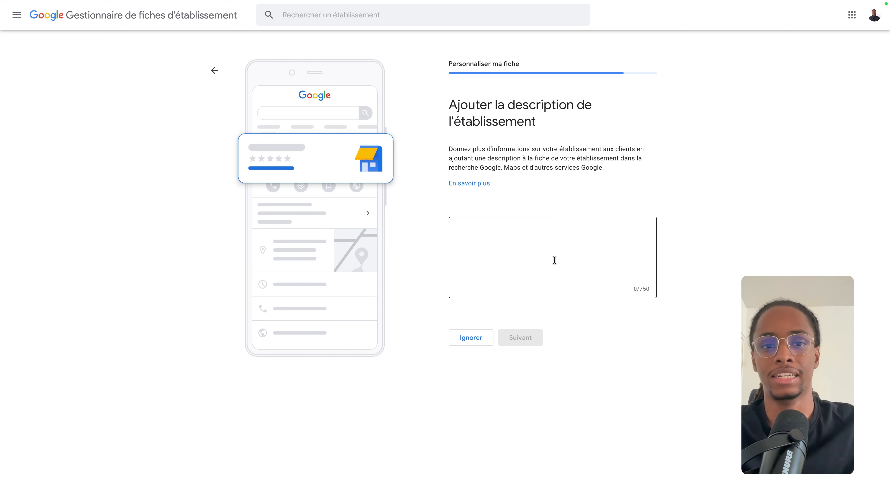
Step: Dictate a description of the agency's website creation, social media and ad campaign services, and submit
{"action": "left_click", "coordinate": [550, 262]}
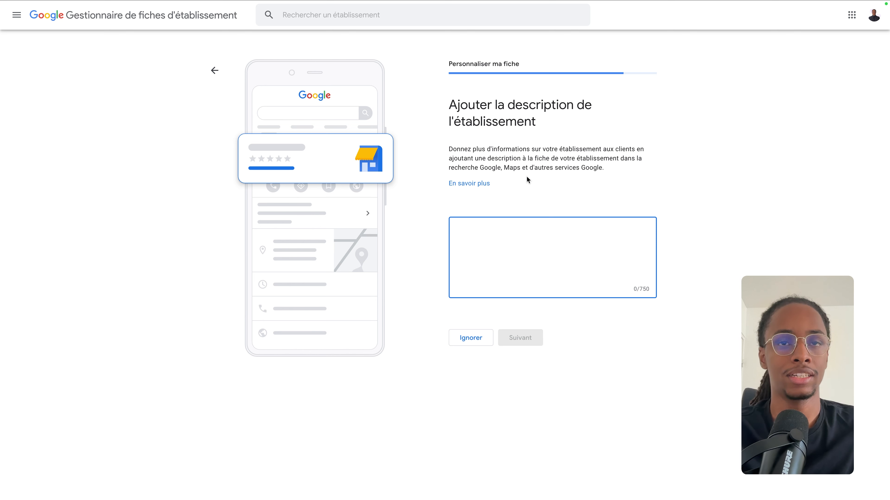
{"action": "key", "text": "F5"}
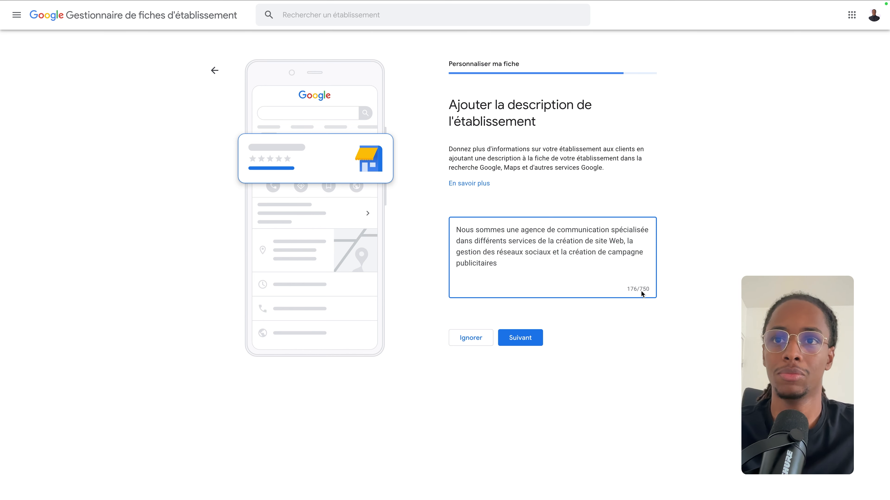
{"action": "left_click", "coordinate": [529, 340]}
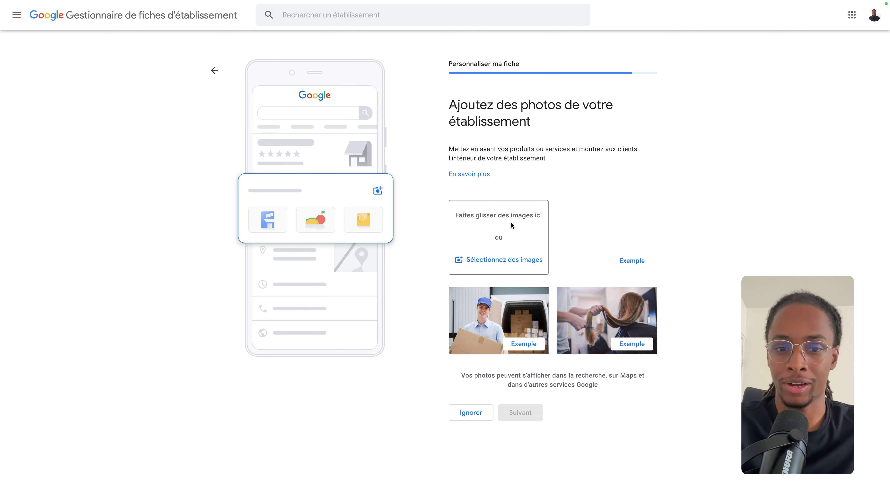
Step: Upload the Palmsquare logo as a business photo and continue
{"action": "left_click", "coordinate": [508, 263]}
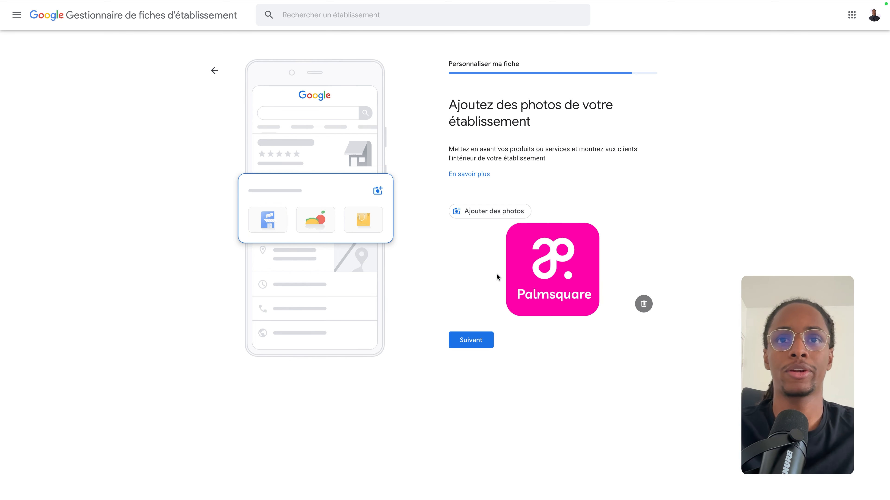
{"action": "left_click", "coordinate": [454, 347]}
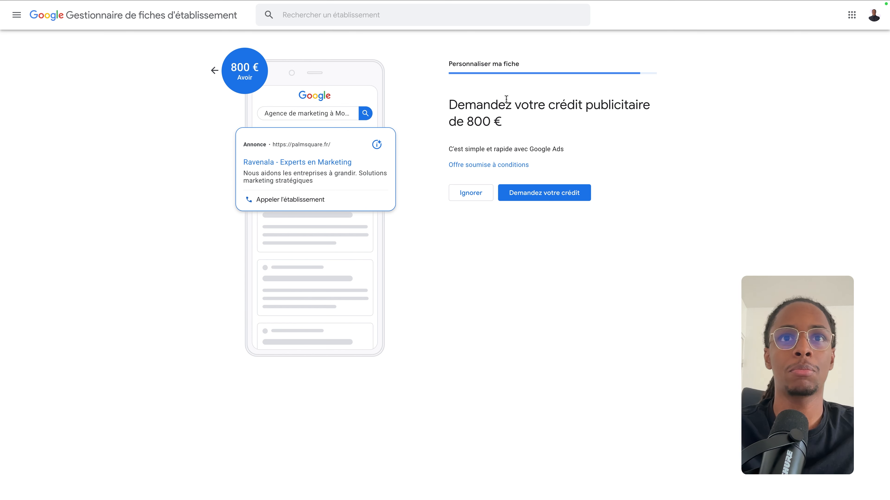
Step: Decline the 800 € ad credit and the Google Workspace offer, then complete the profile setup
{"action": "left_click", "coordinate": [477, 196]}
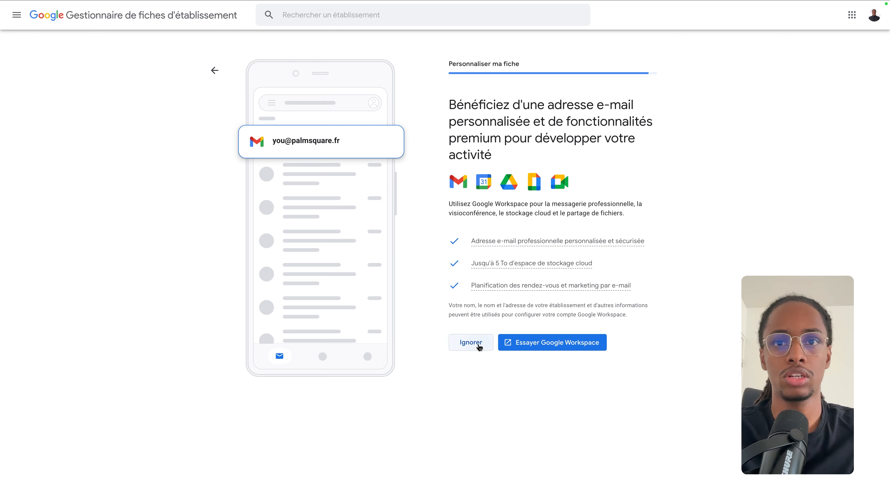
{"action": "left_click", "coordinate": [471, 342]}
{"action": "left_click_drag", "start_coordinate": [450, 105], "coordinate": [633, 125]}
{"action": "left_click", "coordinate": [698, 119]}
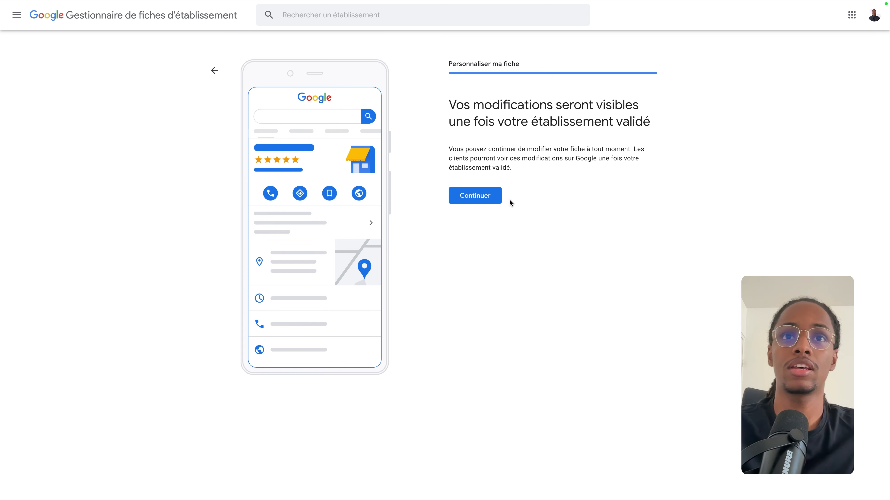
{"action": "left_click", "coordinate": [470, 201]}
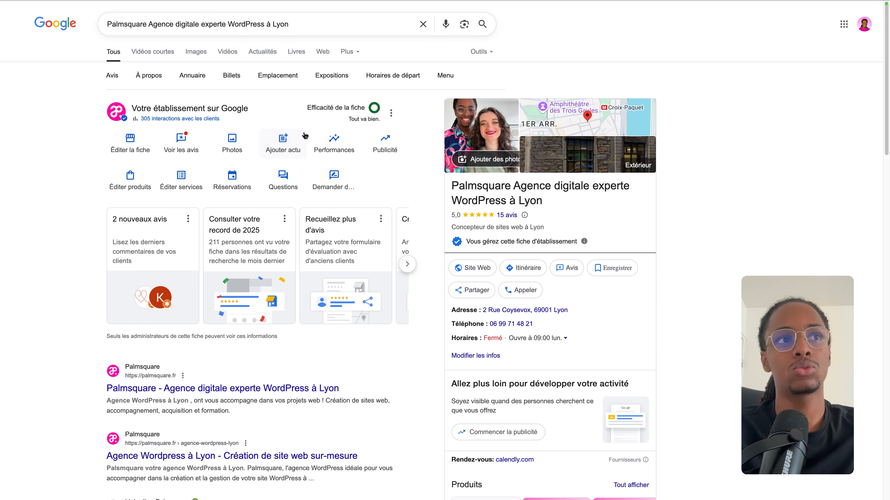
Step: Open the business's reviews (Voir les avis) from the search results
{"action": "scroll", "coordinate": [598, 206], "scroll_direction": "down", "scroll_amount": 10}
{"action": "scroll", "coordinate": [598, 208], "scroll_direction": "down", "scroll_amount": 7}
{"action": "scroll", "coordinate": [591, 213], "scroll_direction": "up", "scroll_amount": 20}
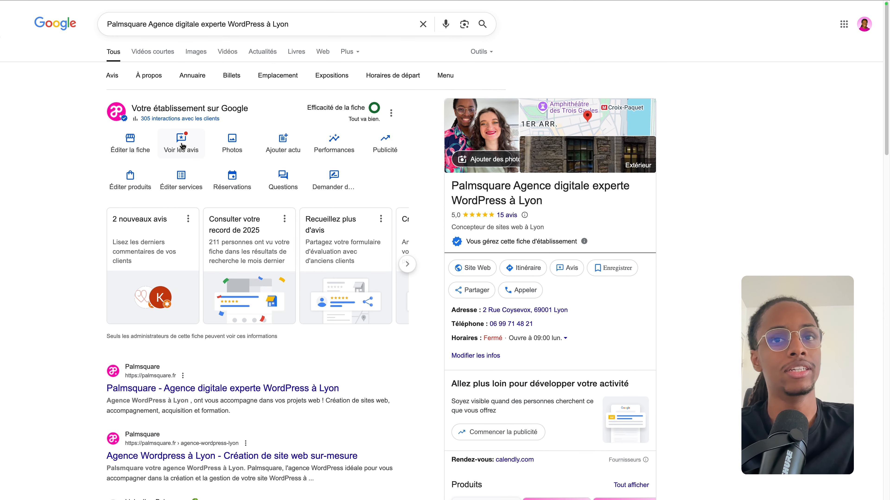
{"action": "left_click", "coordinate": [182, 147]}
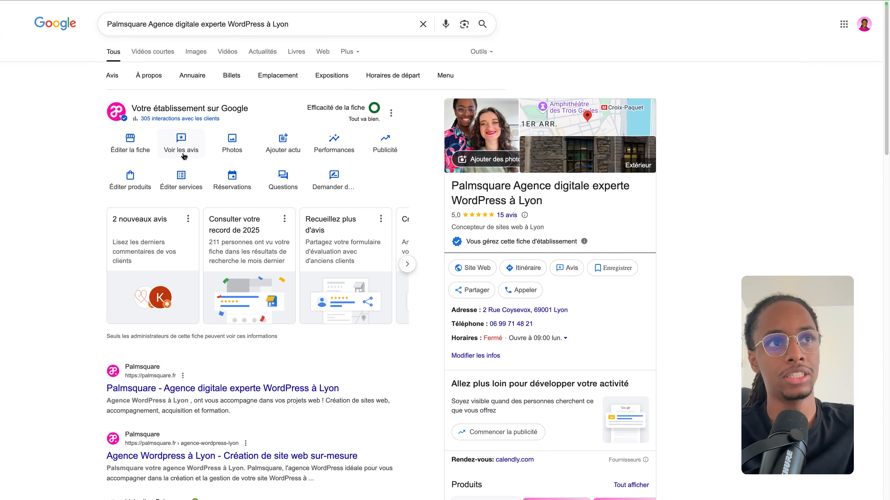
{"action": "left_click", "coordinate": [171, 151]}
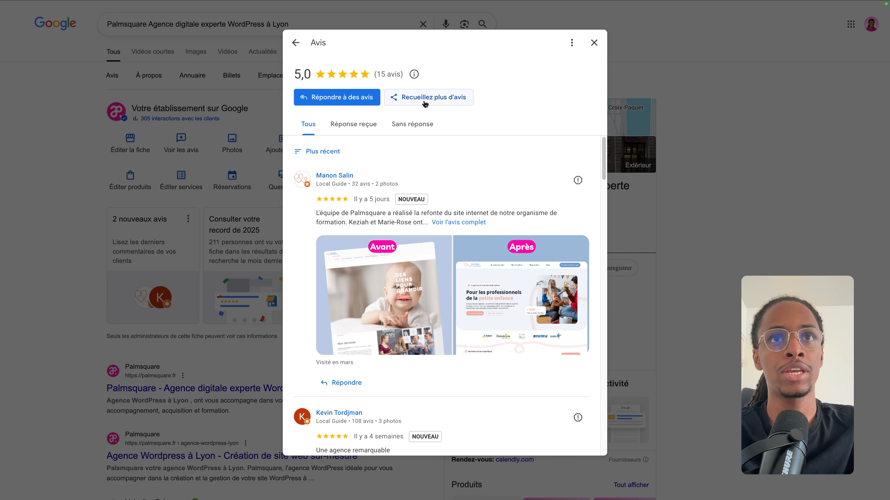
Step: Copy the review-request link from 'Recueillez plus d'avis' and close the dialog
{"action": "left_click", "coordinate": [425, 103]}
{"action": "left_click", "coordinate": [480, 170]}
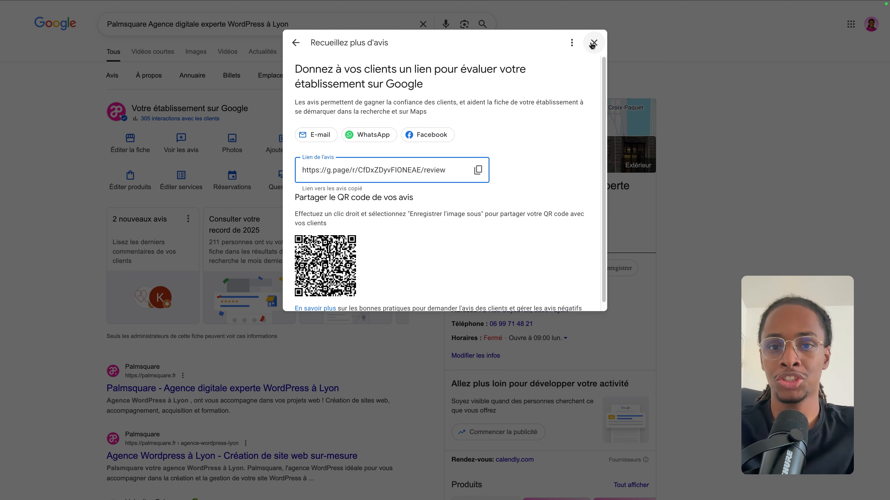
{"action": "left_click", "coordinate": [593, 43]}
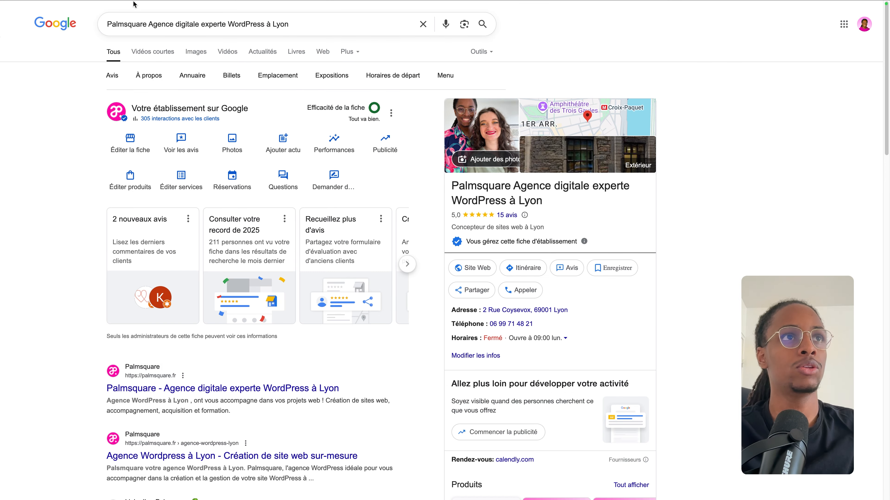
{"action": "key", "text": "ctrl+Tab"}
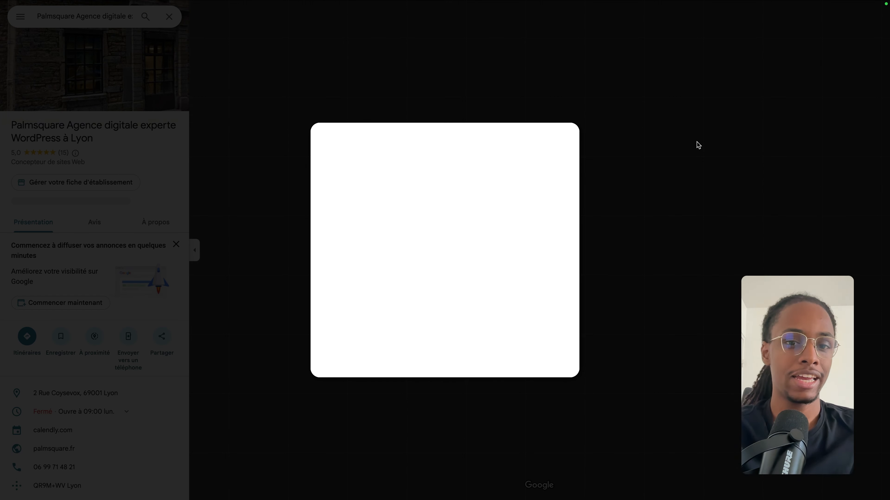